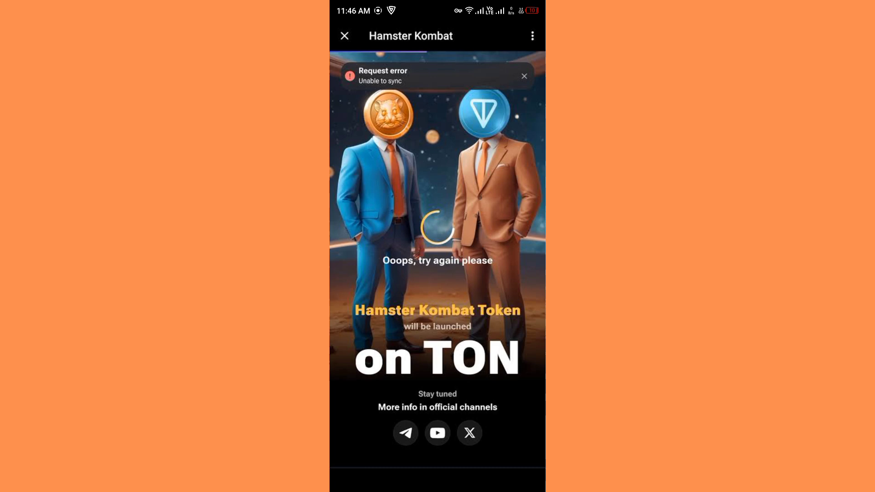
Step: Verify on the Settings Wi-Fi page that the phone is connected to FiberNet-bs-102, then go home
{"action": "key", "text": "super"}
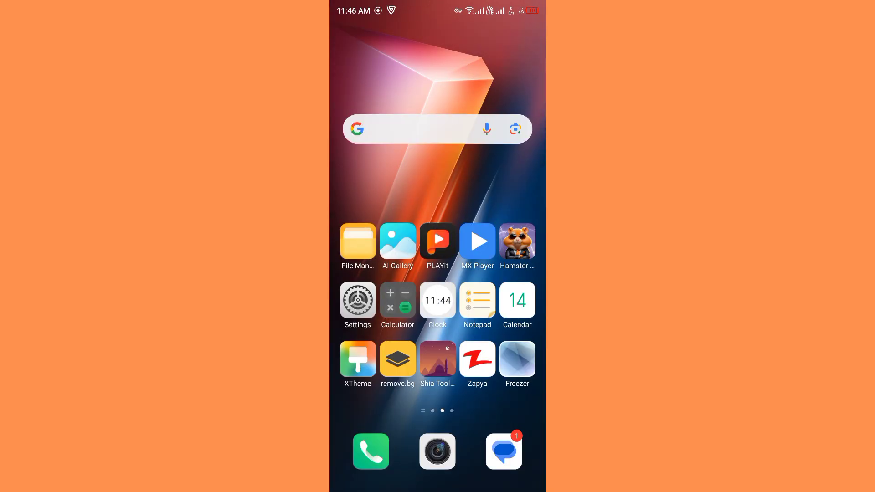
{"action": "left_click", "coordinate": [358, 301]}
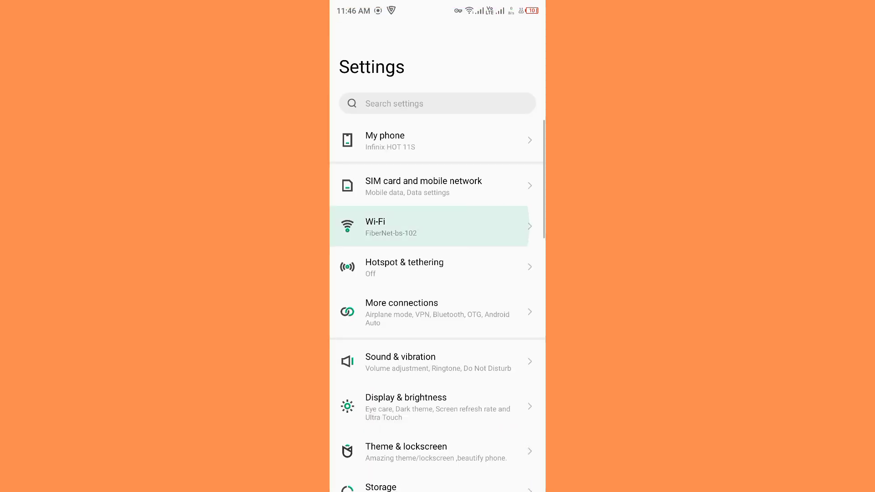
{"action": "left_click", "coordinate": [430, 226]}
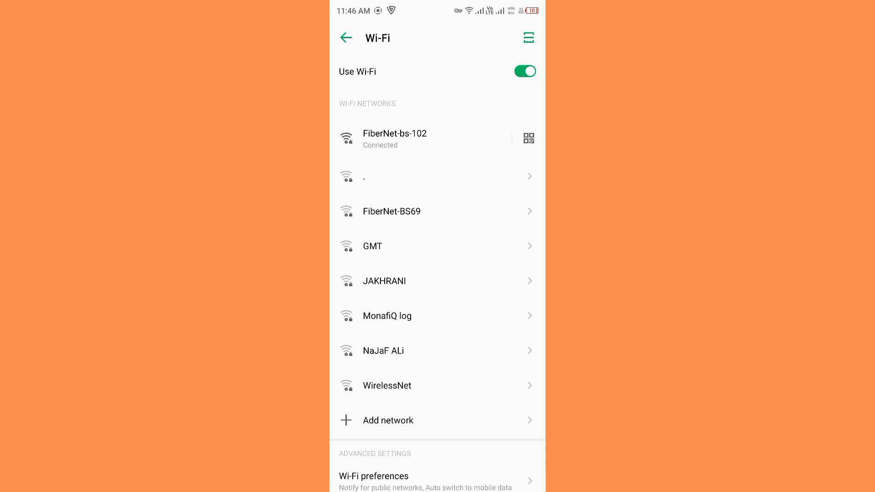
{"action": "key", "text": "super"}
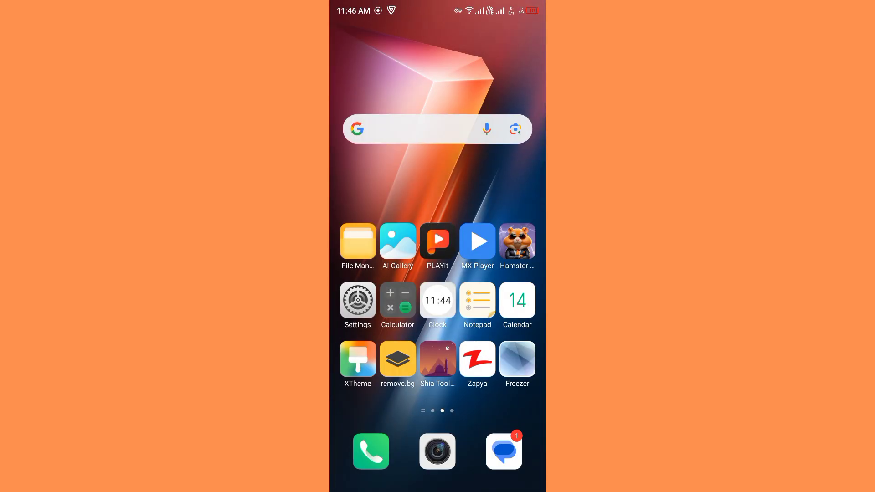
Step: Rerun the recent 'hamster kombat' Play Store search and open the Hamster Command: USD listing
{"action": "left_click_drag", "start_coordinate": [513, 301], "coordinate": [356, 301]}
{"action": "left_click", "coordinate": [438, 241]}
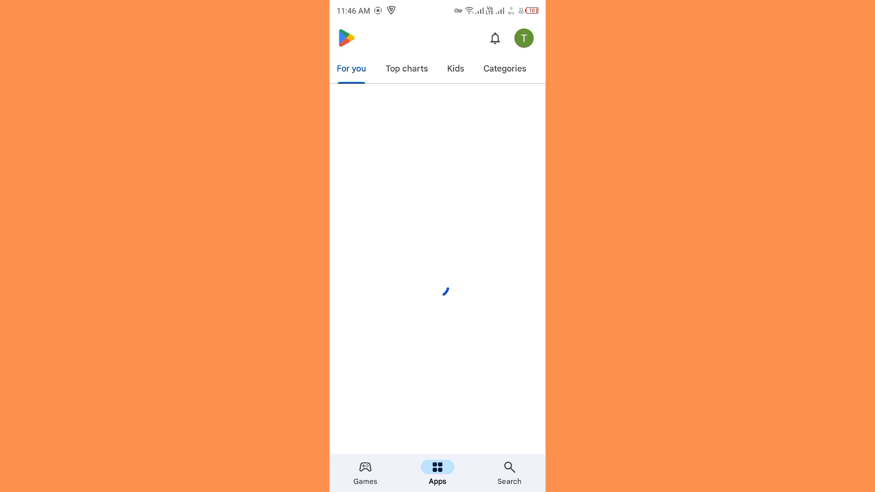
{"action": "left_click", "coordinate": [509, 472]}
{"action": "left_click", "coordinate": [424, 38]}
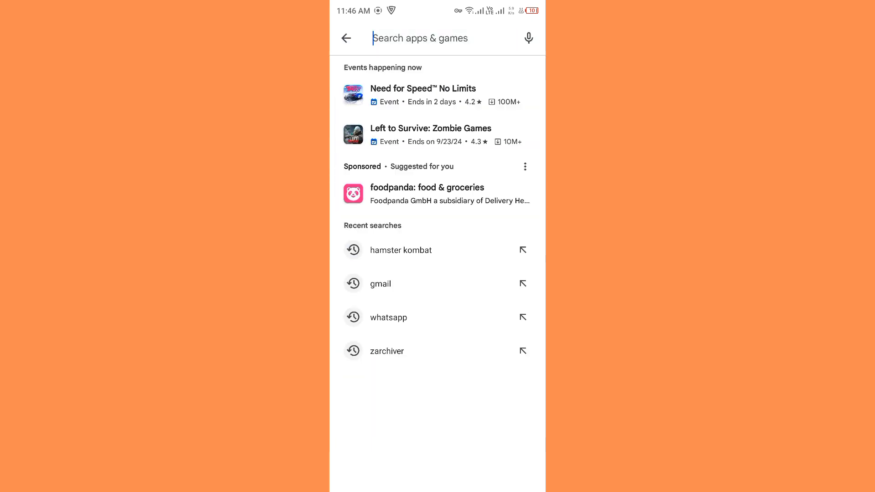
{"action": "left_click", "coordinate": [403, 250]}
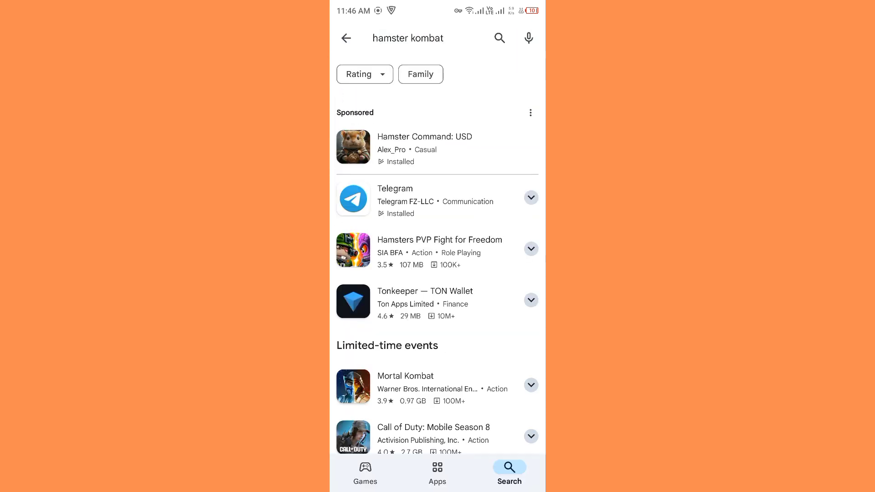
{"action": "left_click", "coordinate": [424, 147]}
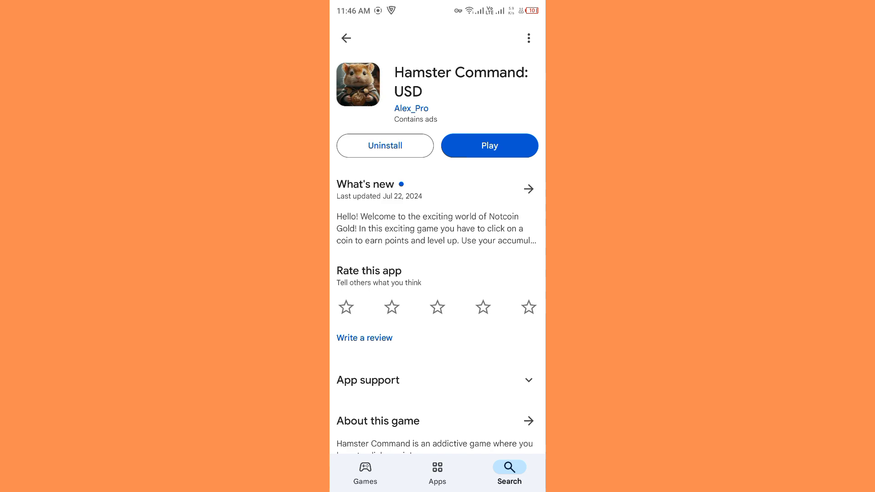
Step: Open the installed apps list under App management in Android Settings
{"action": "key", "text": "super"}
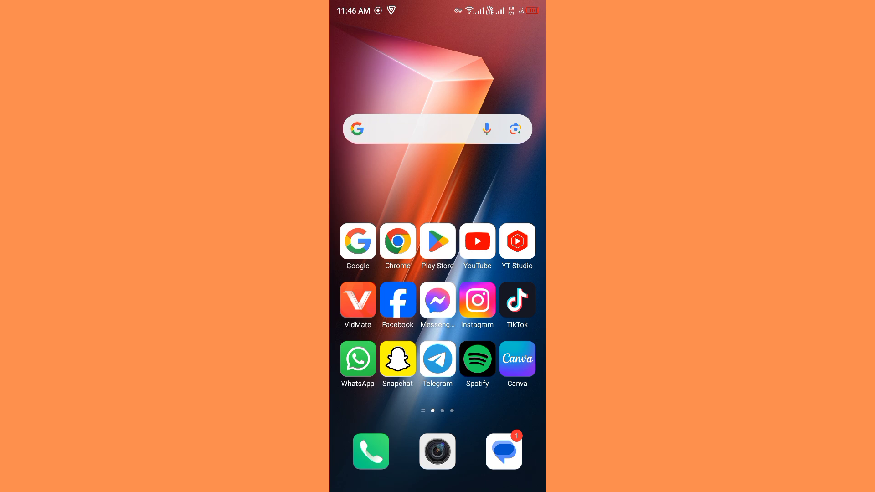
{"action": "left_click_drag", "start_coordinate": [492, 300], "coordinate": [383, 301]}
{"action": "left_click", "coordinate": [357, 301]}
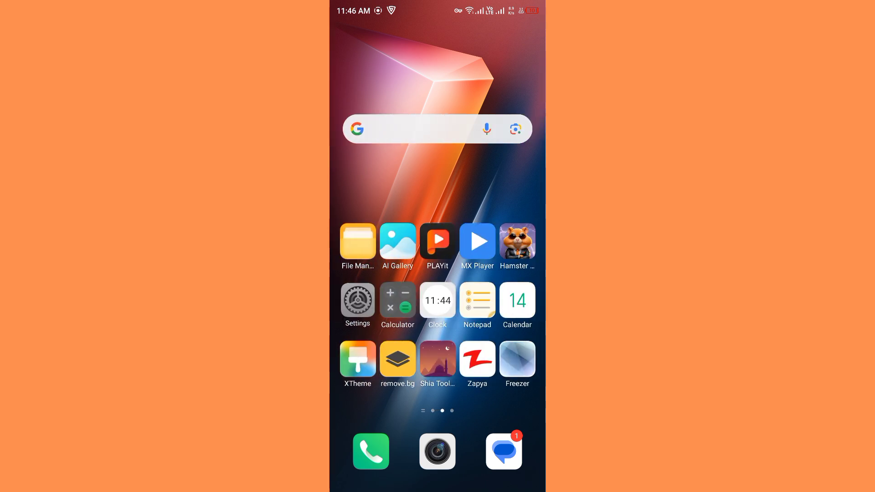
{"action": "scroll", "coordinate": [438, 273], "scroll_direction": "down", "scroll_amount": 2}
{"action": "scroll", "coordinate": [438, 273], "scroll_direction": "down", "scroll_amount": 3}
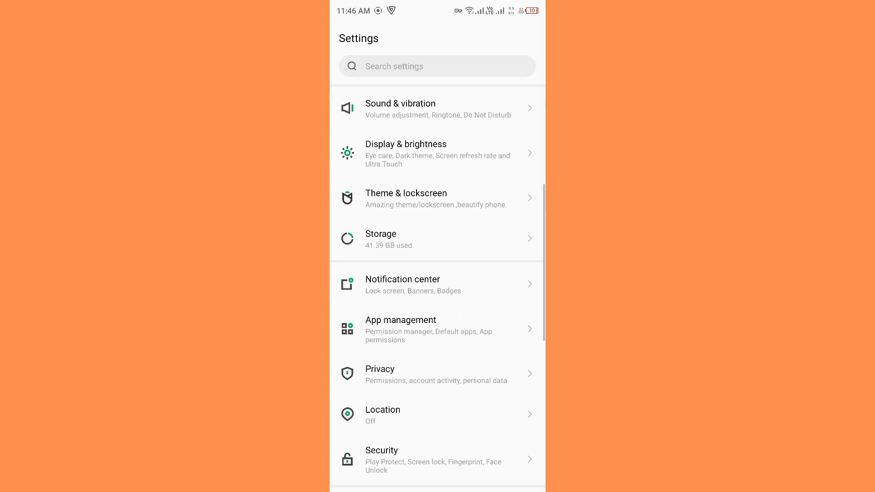
{"action": "left_click", "coordinate": [438, 276]}
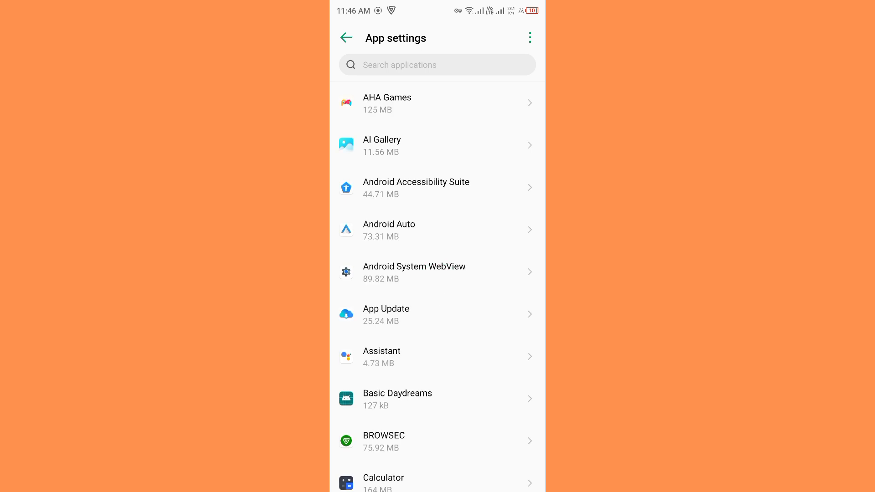
Step: Filter apps by 'ha' and request Clear storage for Hamster Kombat 2: USD
{"action": "left_click", "coordinate": [437, 64]}
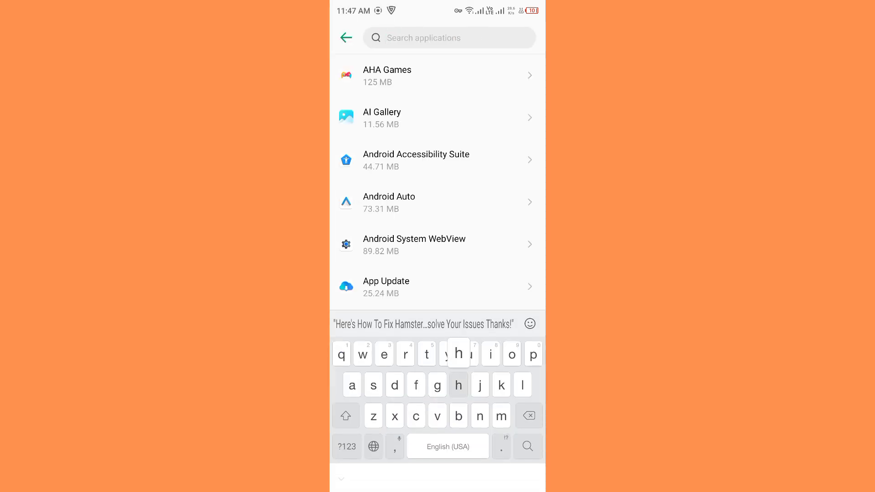
{"action": "type", "text": "ha"}
{"action": "left_click", "coordinate": [438, 117]}
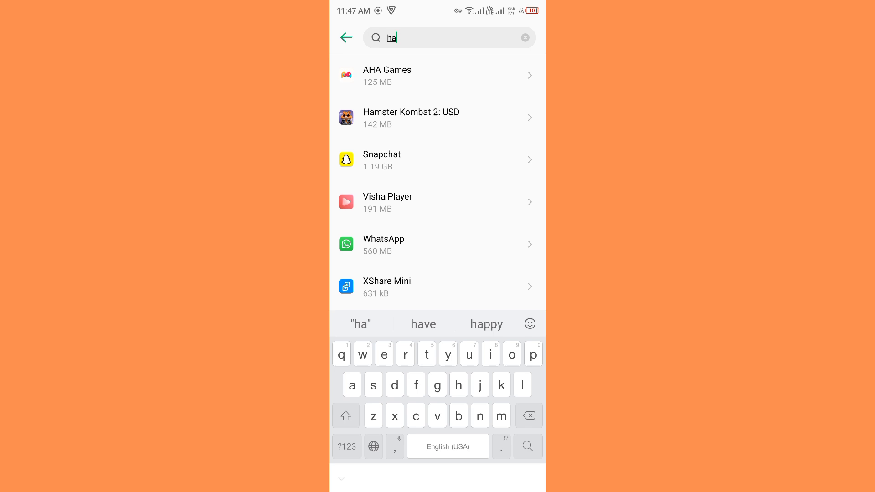
{"action": "left_click", "coordinate": [435, 208]}
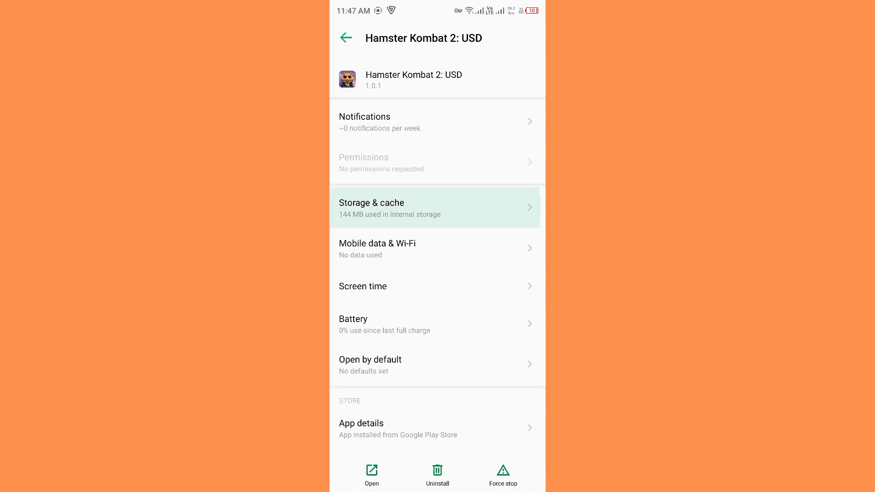
{"action": "left_click", "coordinate": [387, 475]}
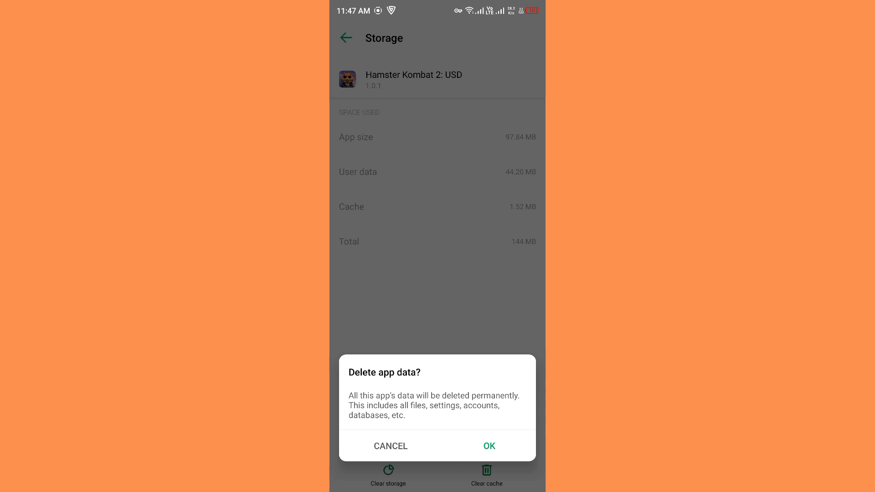
{"action": "left_click_drag", "start_coordinate": [438, 489], "coordinate": [437, 273]}
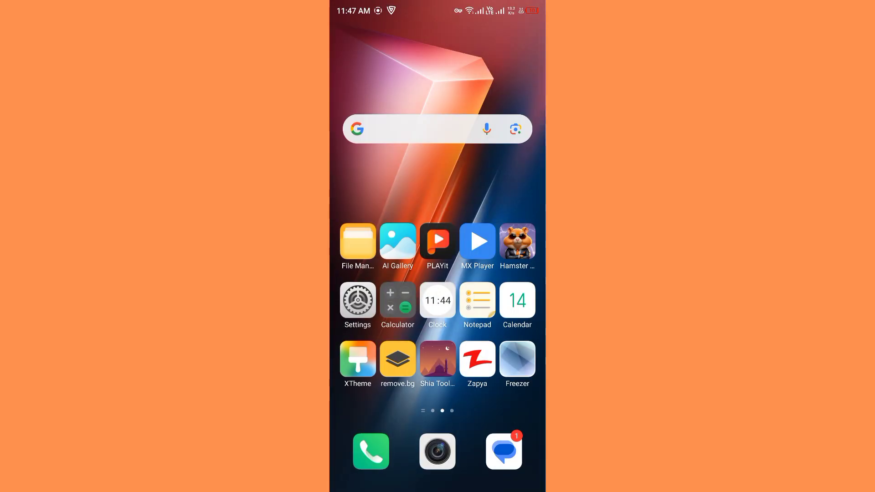
{"action": "left_click_drag", "start_coordinate": [369, 301], "coordinate": [519, 301]}
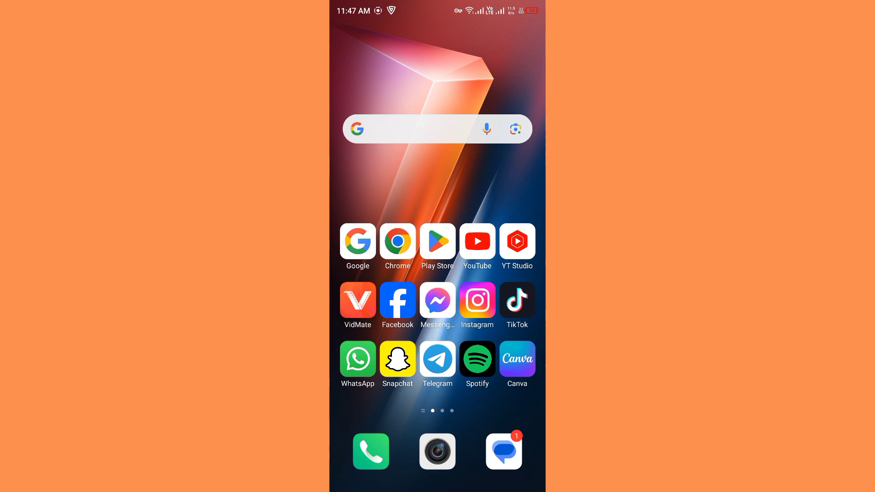
{"action": "left_click_drag", "start_coordinate": [478, 301], "coordinate": [424, 301]}
{"action": "left_click_drag", "start_coordinate": [438, 478], "coordinate": [438, 343]}
{"action": "left_click", "coordinate": [437, 246]}
{"action": "left_click_drag", "start_coordinate": [506, 300], "coordinate": [370, 301]}
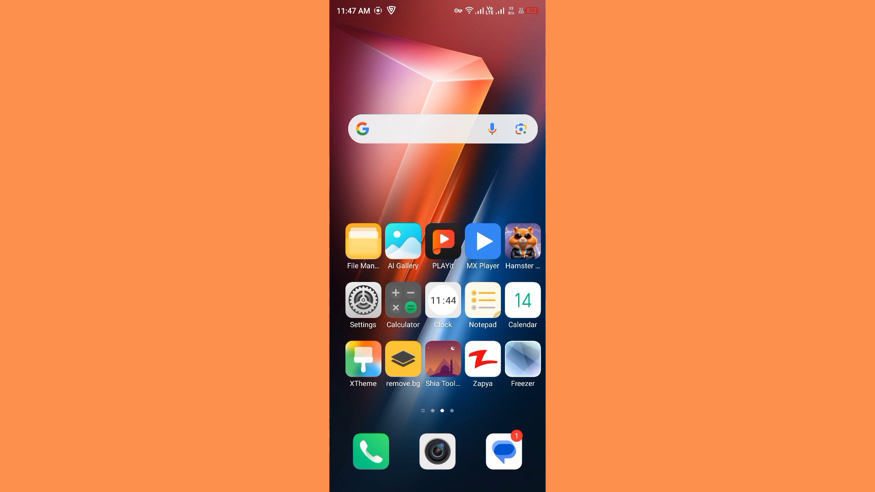
{"action": "left_click_drag", "start_coordinate": [369, 301], "coordinate": [506, 301]}
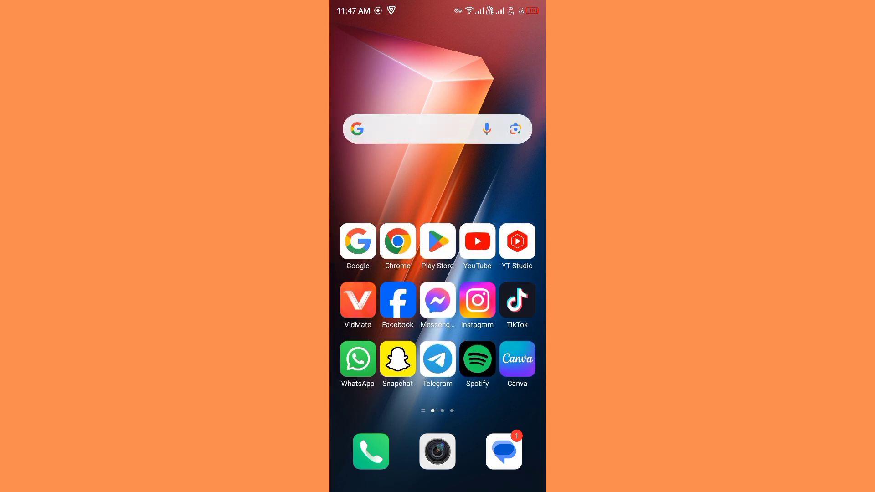
Step: Check in Browsec that the United States IPsec IKEv2 VPN protects all apps, then go home
{"action": "left_click_drag", "start_coordinate": [437, 7], "coordinate": [437, 273]}
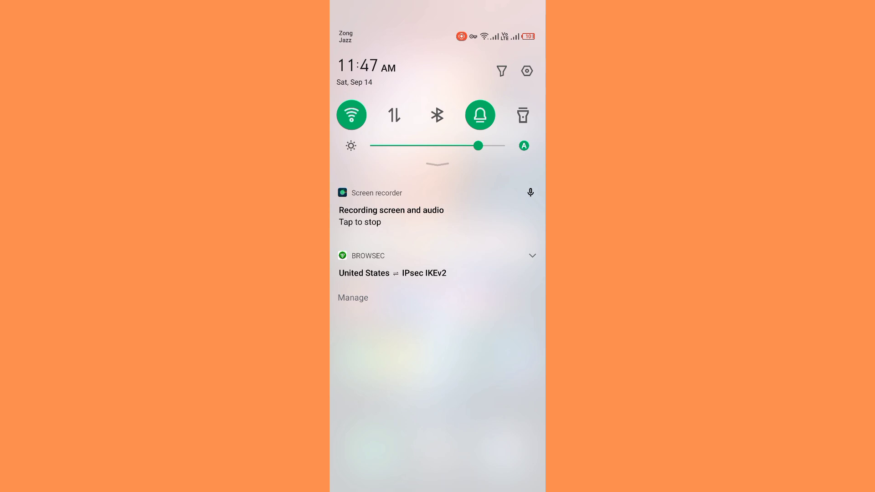
{"action": "left_click_drag", "start_coordinate": [438, 410], "coordinate": [438, 137]}
{"action": "left_click_drag", "start_coordinate": [438, 376], "coordinate": [438, 171]}
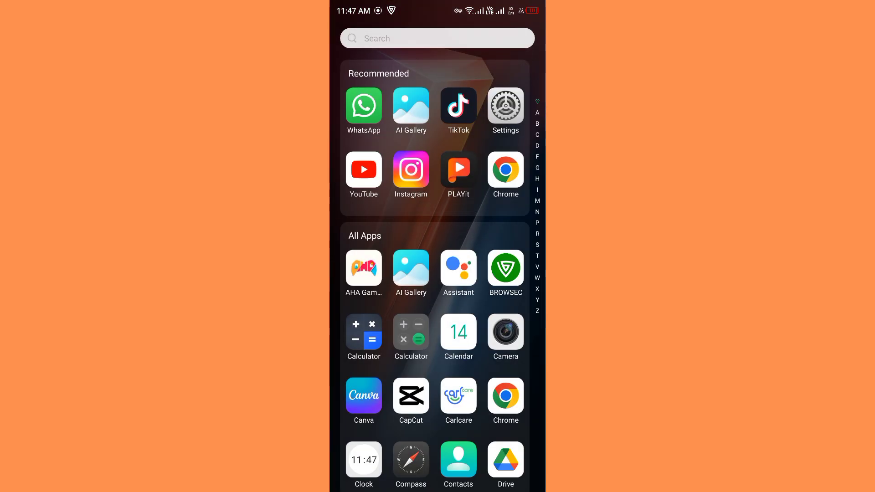
{"action": "left_click", "coordinate": [505, 268]}
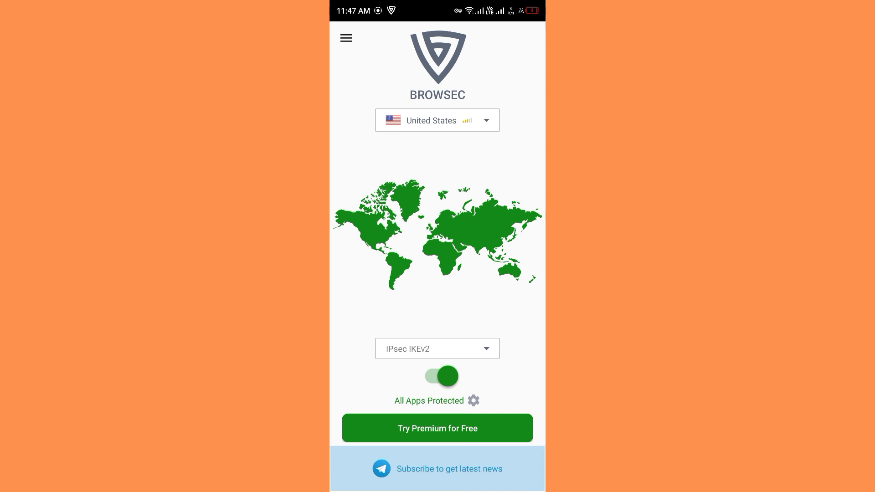
{"action": "left_click_drag", "start_coordinate": [438, 486], "coordinate": [438, 274]}
{"action": "left_click_drag", "start_coordinate": [520, 308], "coordinate": [384, 307]}
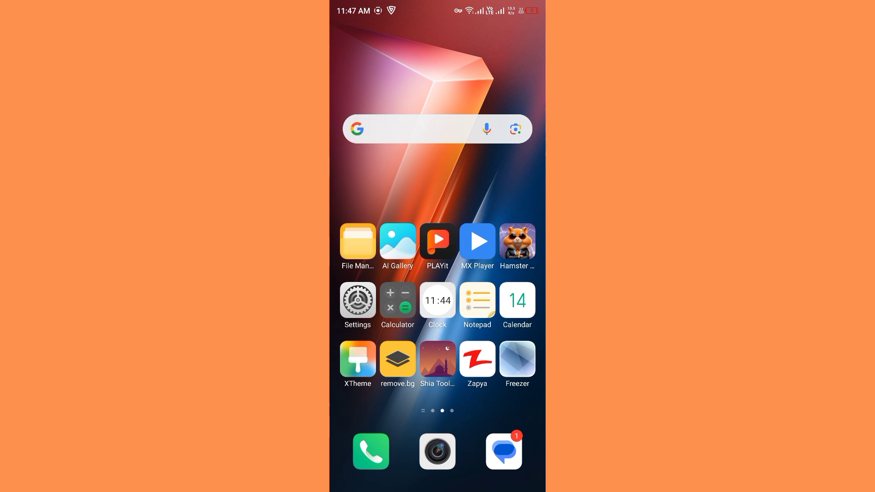
{"action": "left_click_drag", "start_coordinate": [517, 241], "coordinate": [518, 241]}
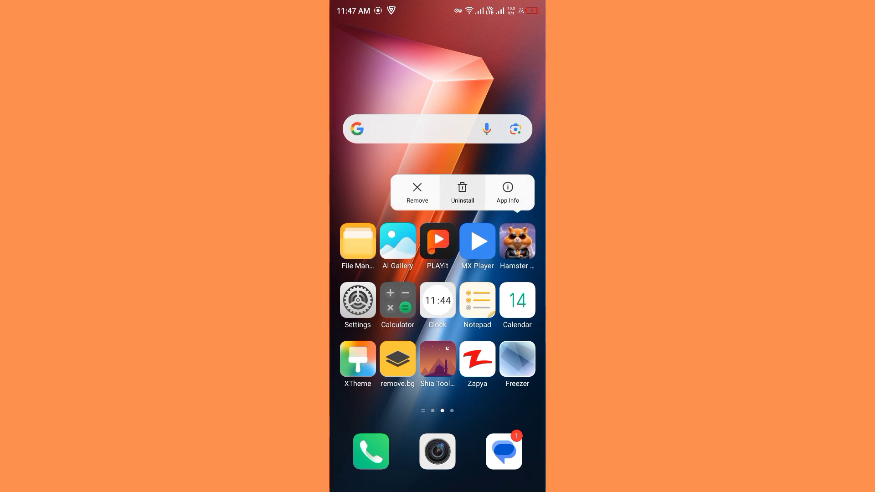
{"action": "left_click", "coordinate": [462, 192]}
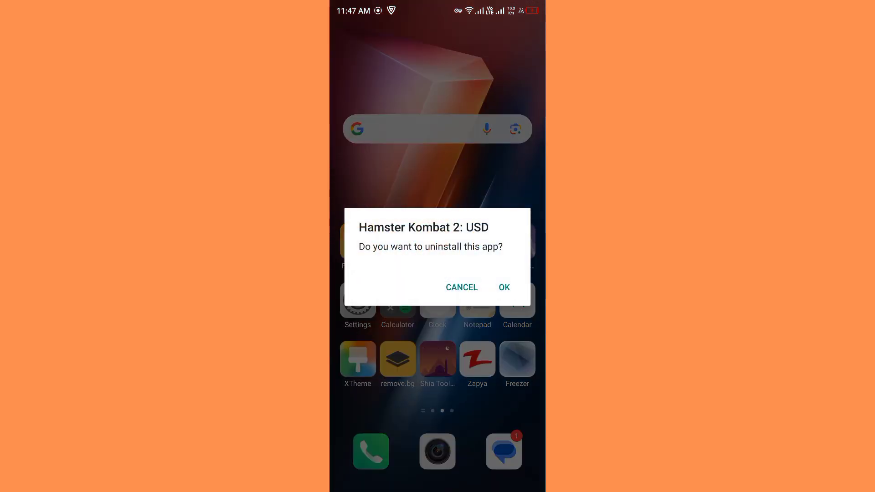
{"action": "left_click", "coordinate": [462, 287]}
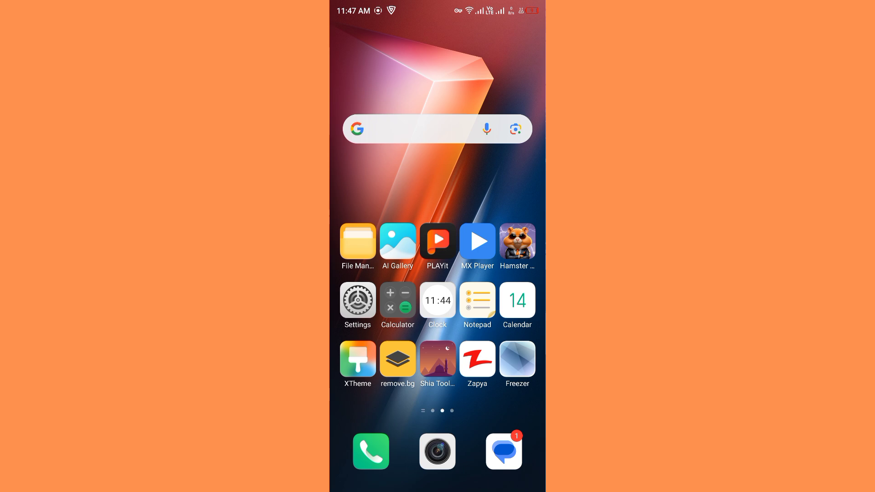
{"action": "left_click_drag", "start_coordinate": [370, 307], "coordinate": [505, 308]}
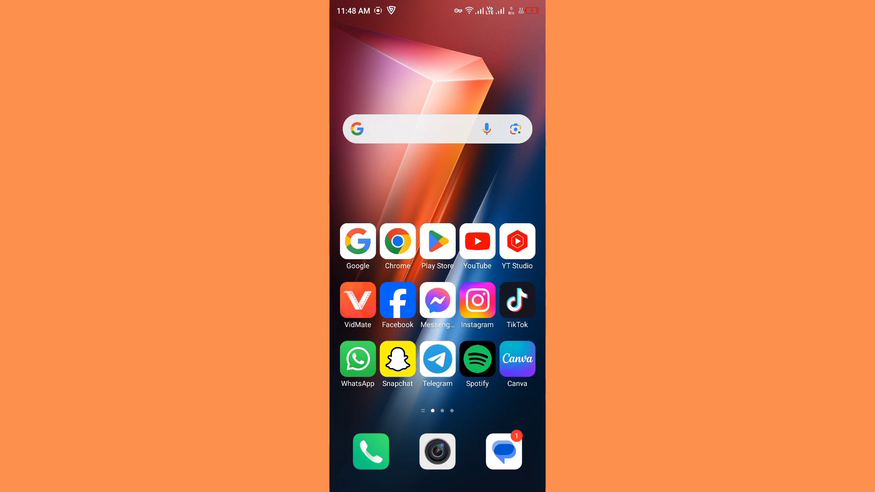
{"action": "mouse_move", "coordinate": [506, 307]}
{"action": "left_mouse_down"}
{"action": "mouse_move", "coordinate": [370, 308]}
{"action": "mouse_move", "coordinate": [506, 308]}
{"action": "left_mouse_up"}
{"action": "mouse_move", "coordinate": [507, 307]}
{"action": "left_mouse_down"}
{"action": "mouse_move", "coordinate": [369, 307]}
{"action": "mouse_move", "coordinate": [506, 308]}
{"action": "left_mouse_up"}
{"action": "left_click_drag", "start_coordinate": [506, 308], "coordinate": [370, 307]}
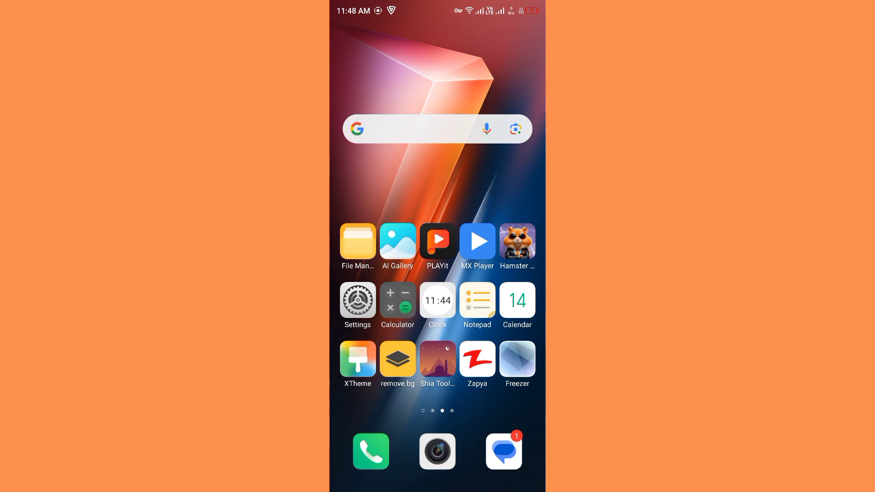
{"action": "left_click_drag", "start_coordinate": [369, 308], "coordinate": [506, 308]}
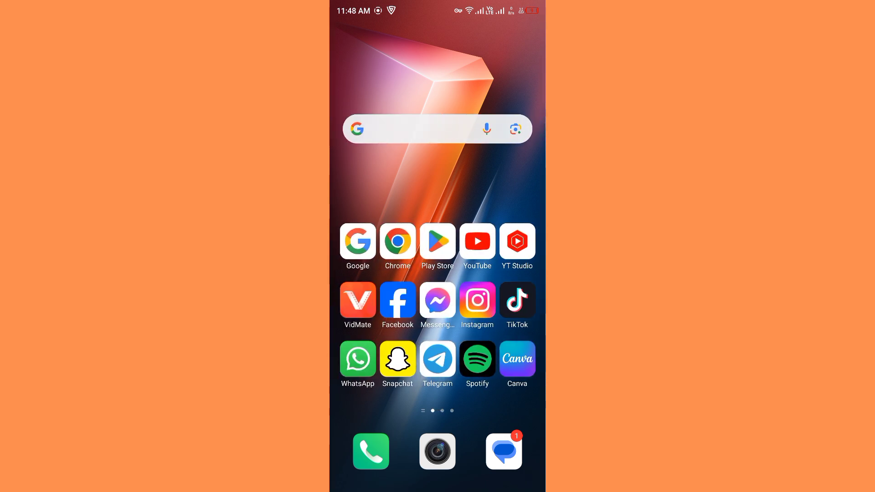